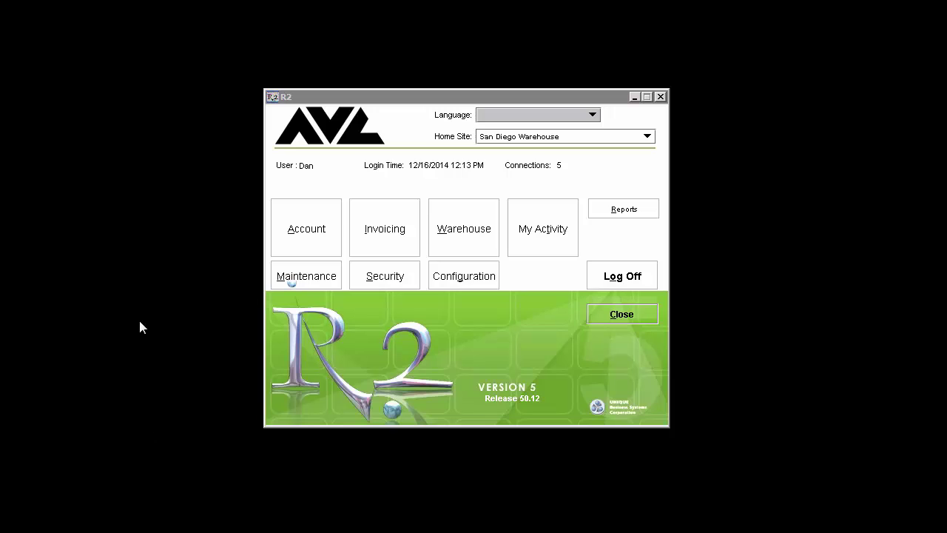
Step: Open the Account module and set the site to Renaissance Indian Wells (197)
left_click(302, 235)
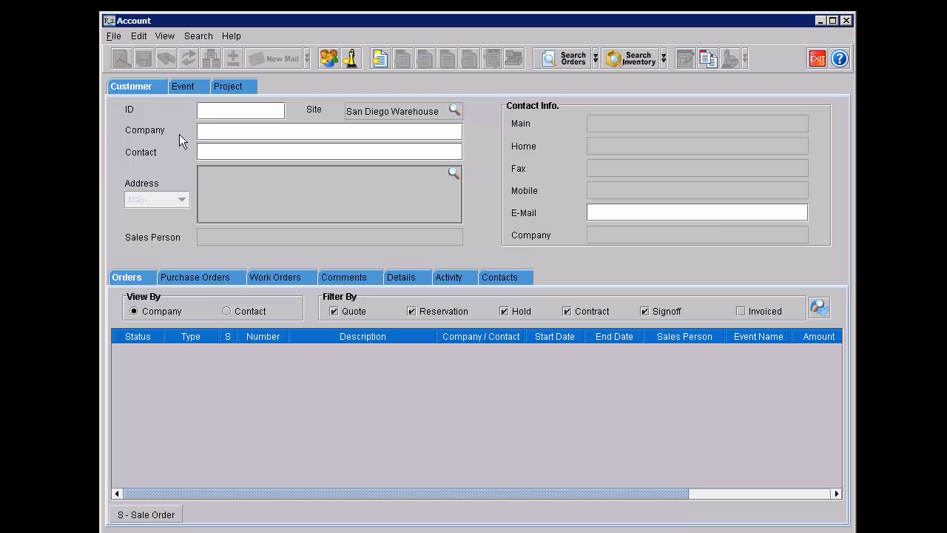
left_click(456, 111)
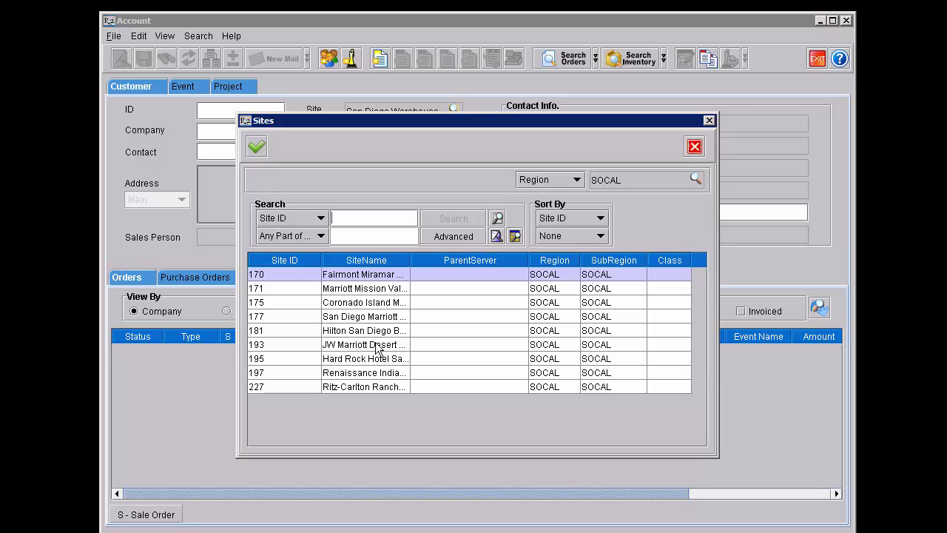
double_click(342, 376)
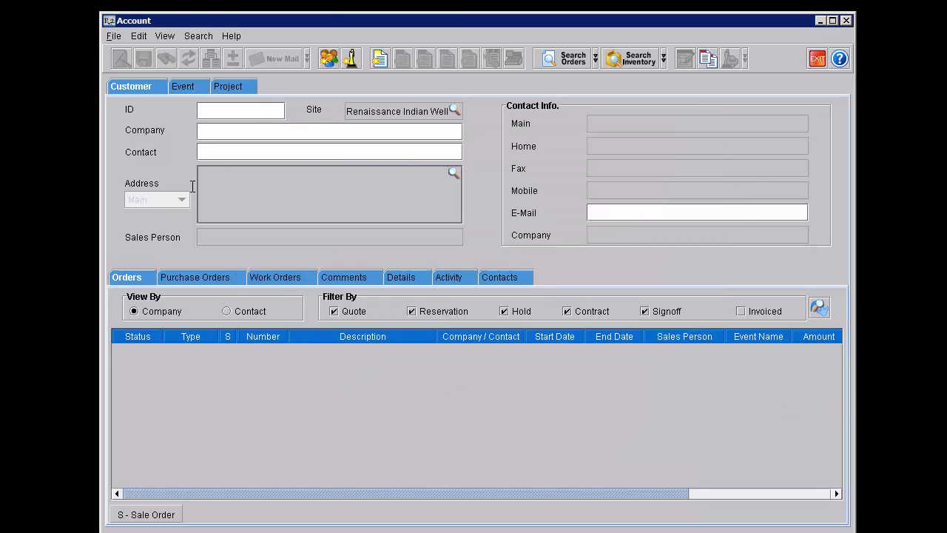
Step: Load the company account AVC193 JW Marriott Desert Springs and select its existing reservation for a transfer to JW Marriott
left_click(218, 133)
type("avc")
type("123")
key("Return")
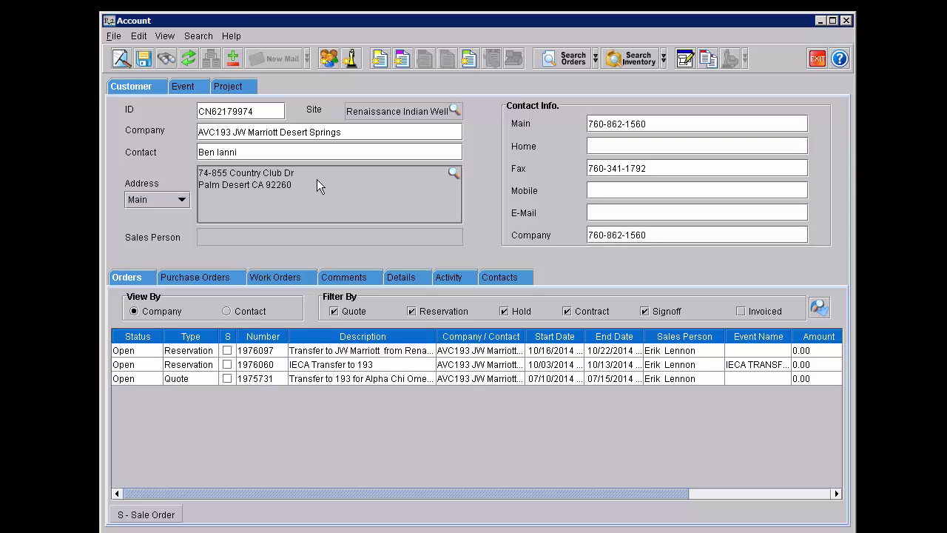
left_click(351, 351)
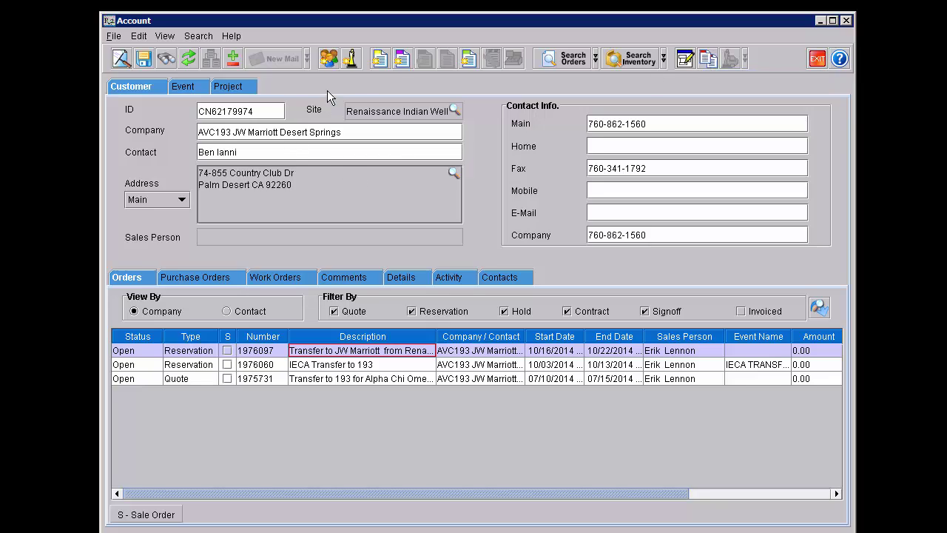
Step: Create a new reservation with the description "Transfer to 193" and a return date of 12/19/2014
left_click(402, 59)
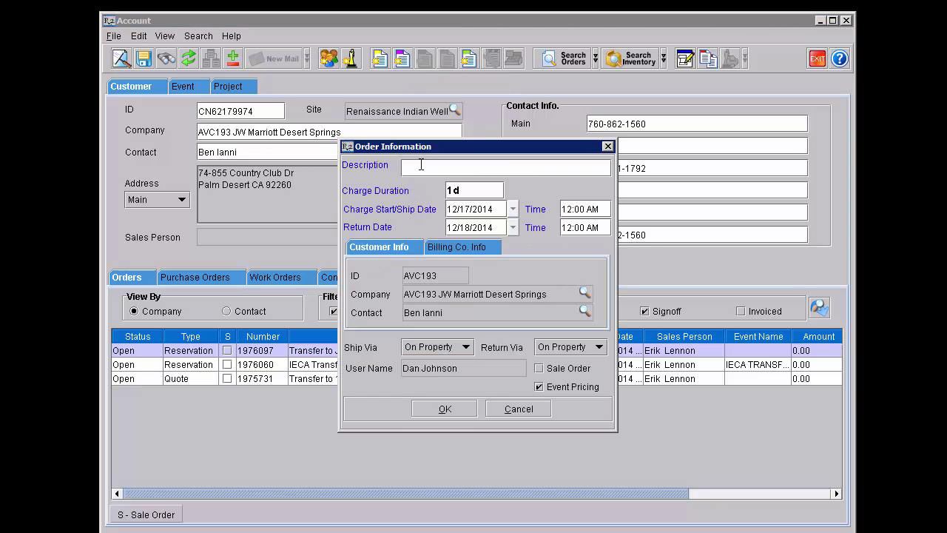
type("Transfer to 193")
left_click(511, 229)
left_click(508, 304)
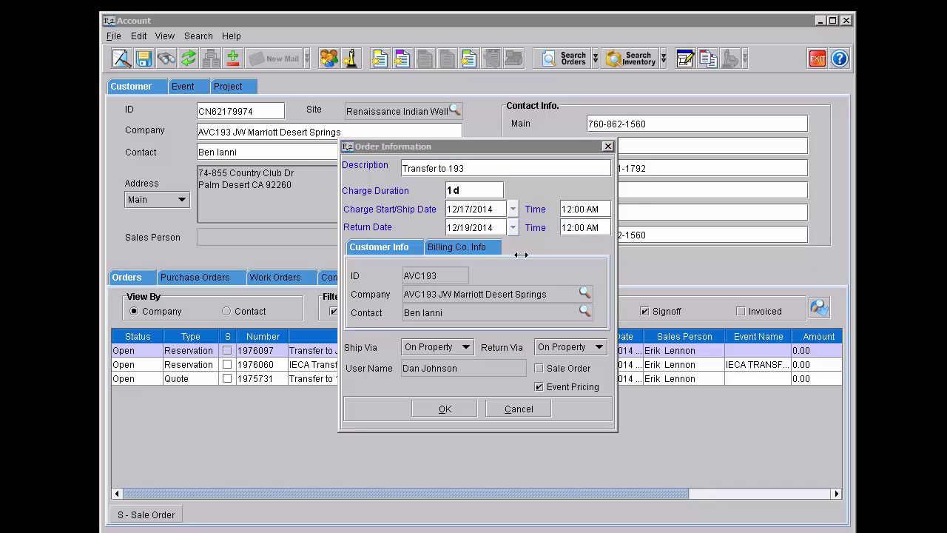
Step: Set both the charge start/ship time and the return time to 12:00 PM and accept the order information
left_click(601, 208)
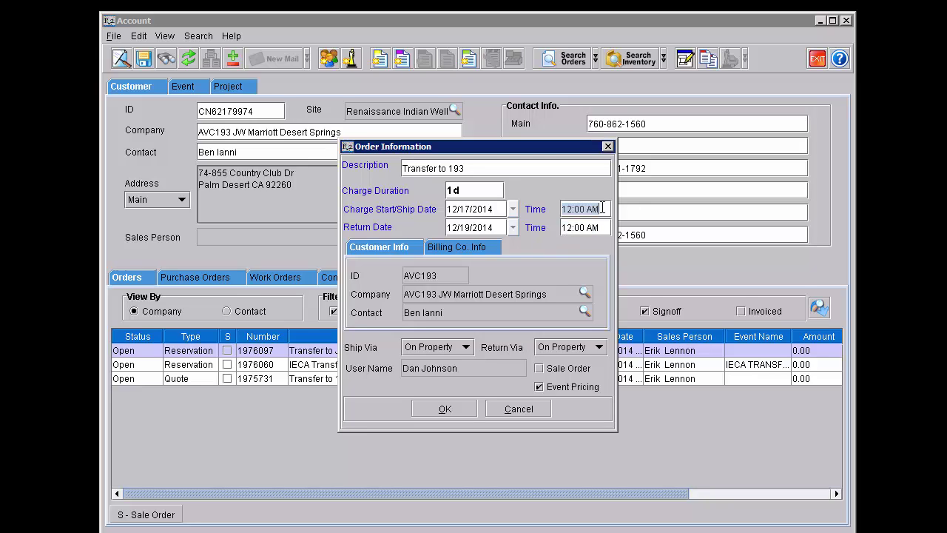
type("12:00")
key("BackSpace")
key("BackSpace")
type("00 PM")
left_click(597, 227)
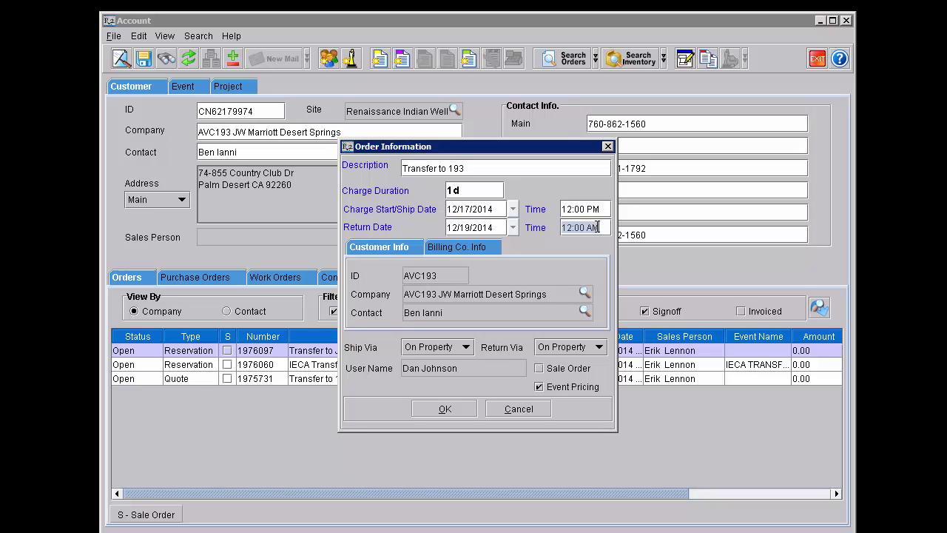
type("12:00 PM")
left_click(435, 406)
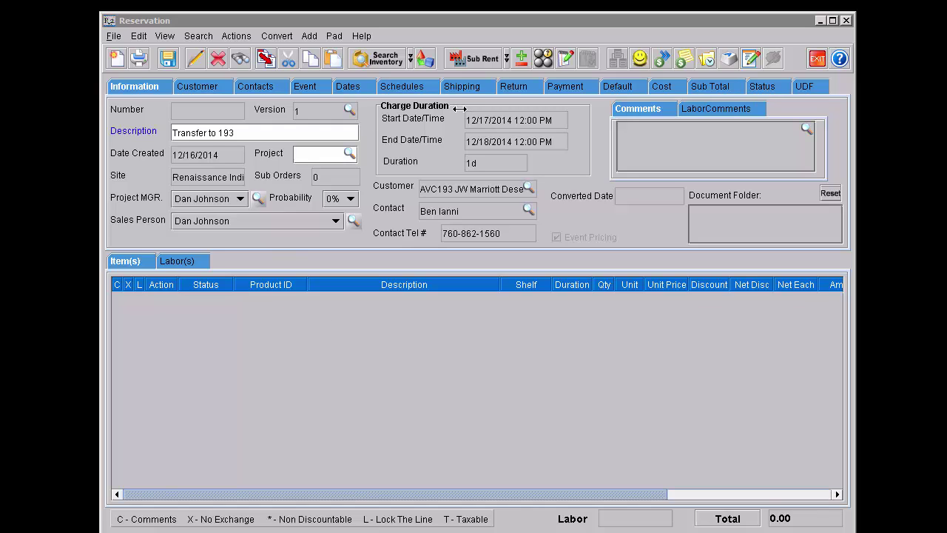
Step: Enter "Transfer to 193" as the PO number in the reservation's payment details
left_click(571, 86)
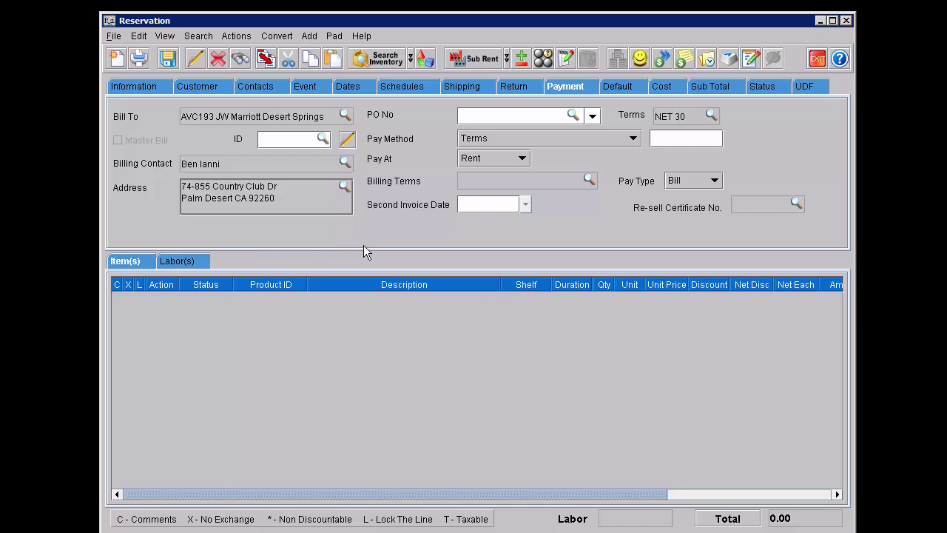
left_click(482, 115)
type("Transfer to 193")
Step: Set the reservation's default profit center to SC:197, Renaissance Indian Wells Resort & Spa, by searching for 197
left_click(615, 87)
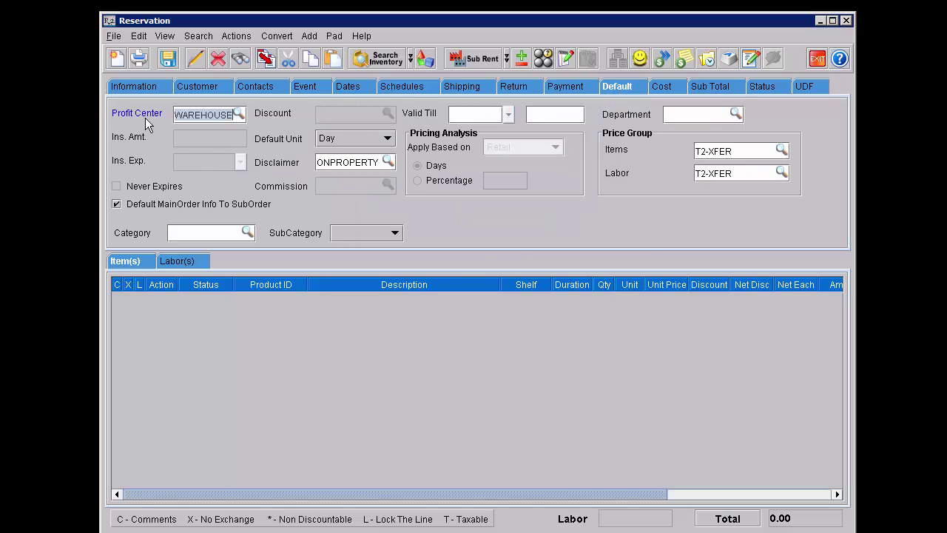
left_click(239, 114)
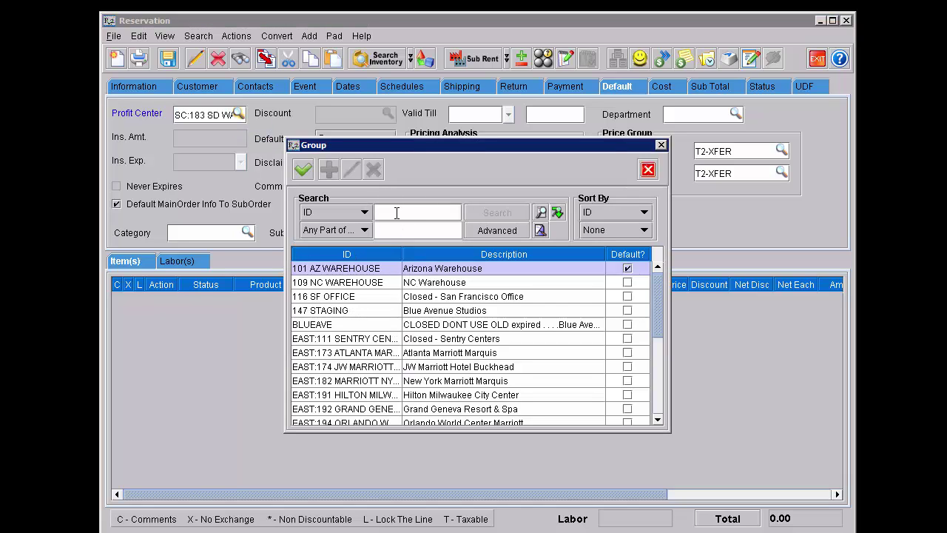
type("197")
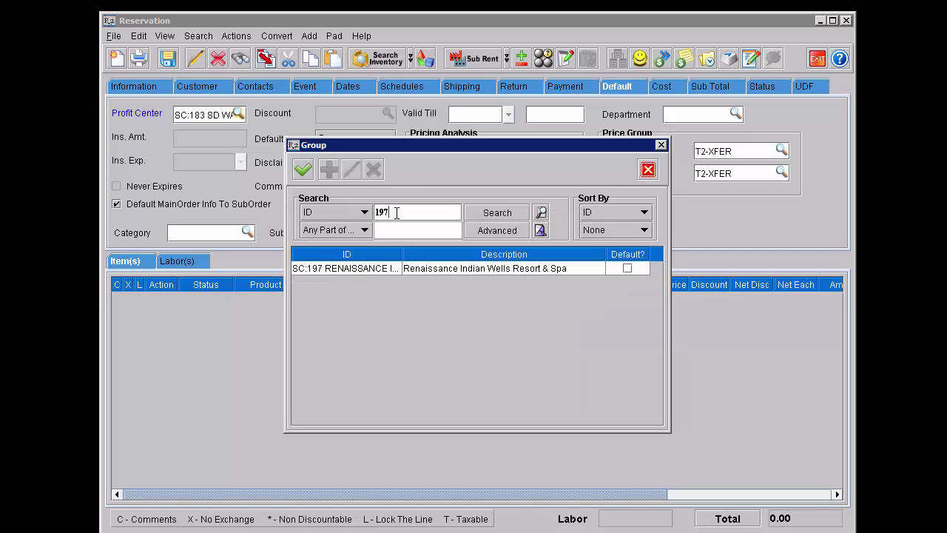
left_click(356, 271)
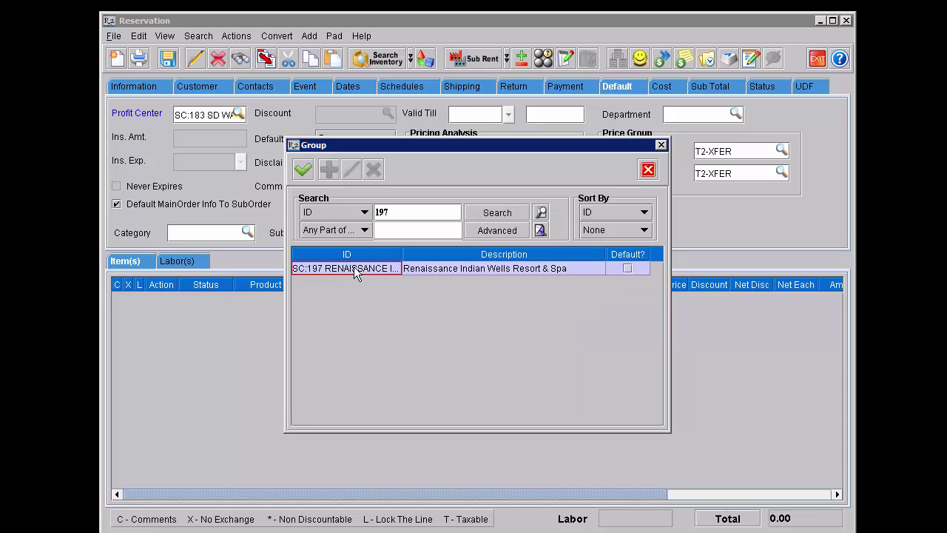
double_click(355, 271)
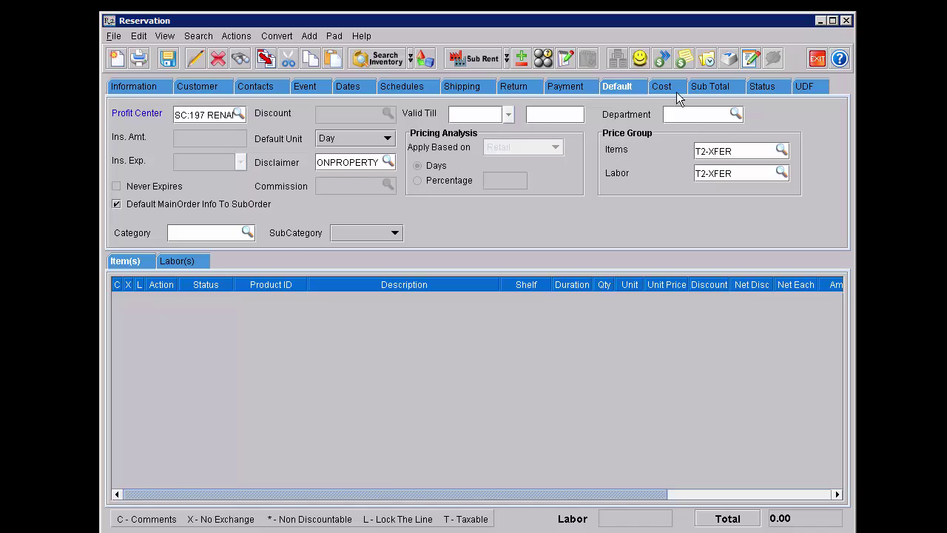
Step: Set the service charge percent to 0.00 in the reservation's subtotal settings and return to the general order information
left_click(710, 85)
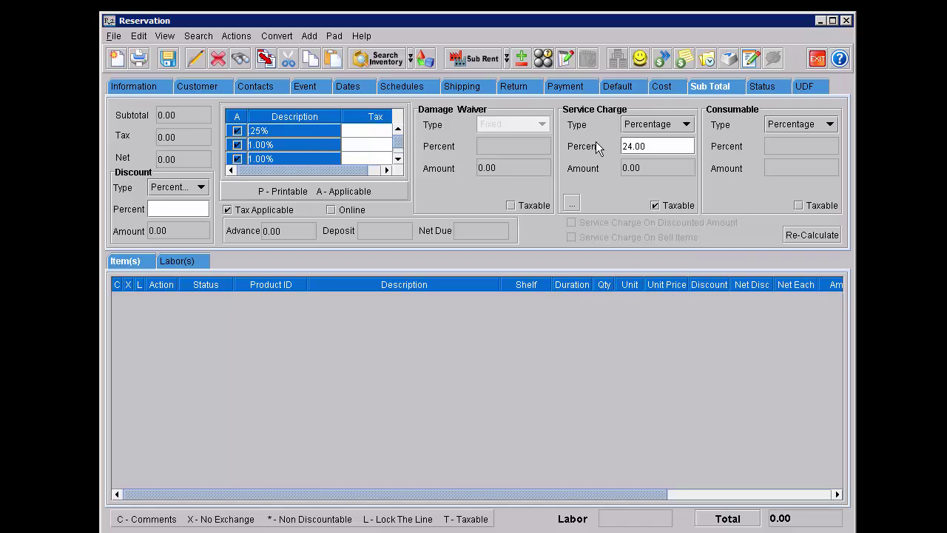
double_click(655, 146)
type("0.00")
left_click(140, 89)
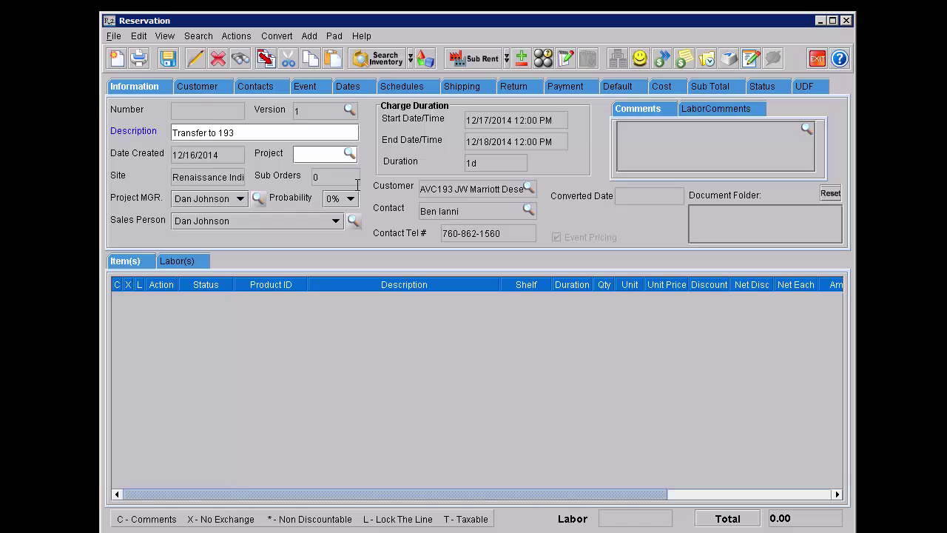
Step: Search the inventory for "lcd" and limit the results to in-stock items
left_click(374, 60)
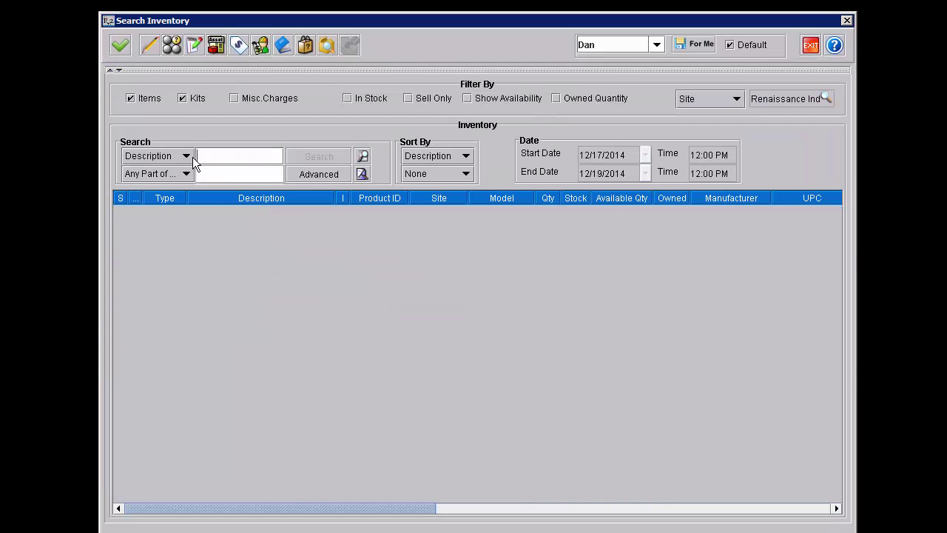
type("lcd")
key("Return")
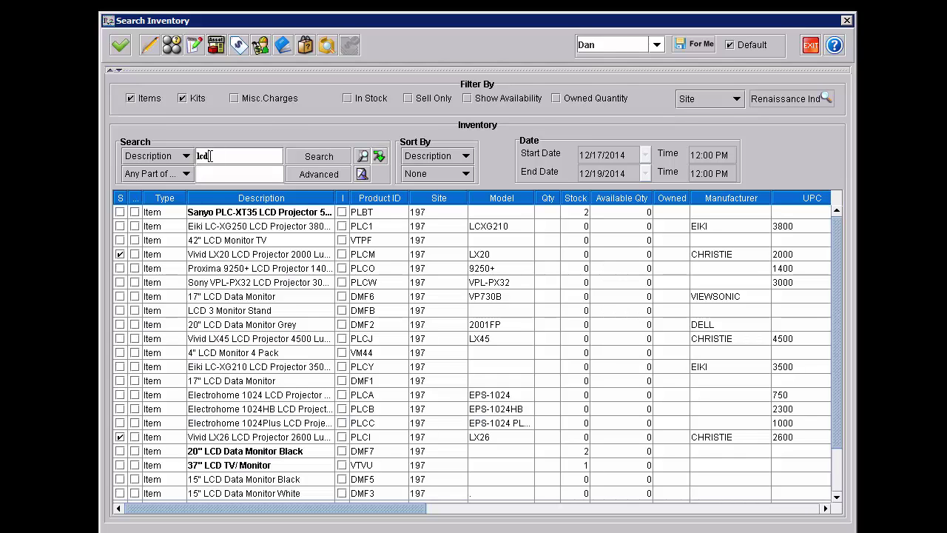
left_click(348, 99)
left_click(300, 157)
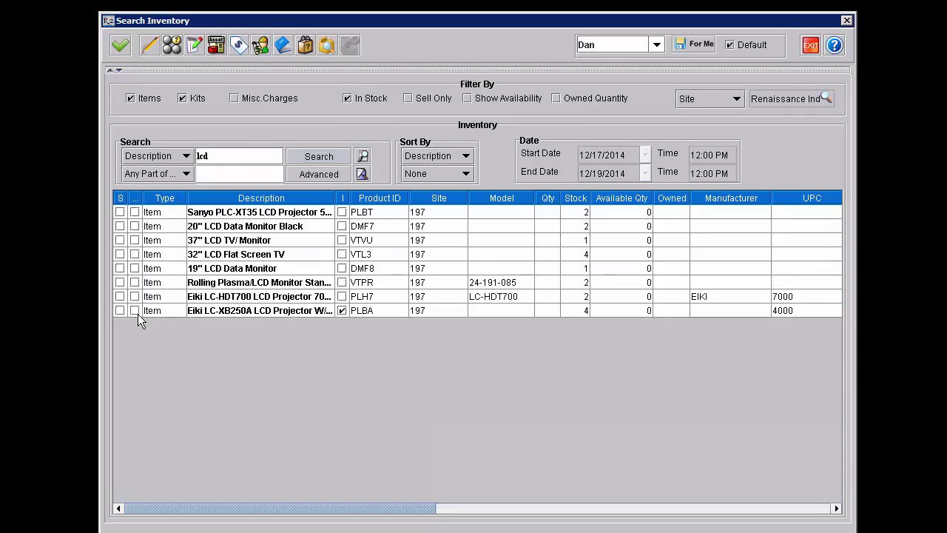
Step: Add a quantity of 2 of the Eiki LC-HDT700 LCD Projector to the reservation
left_click(246, 301)
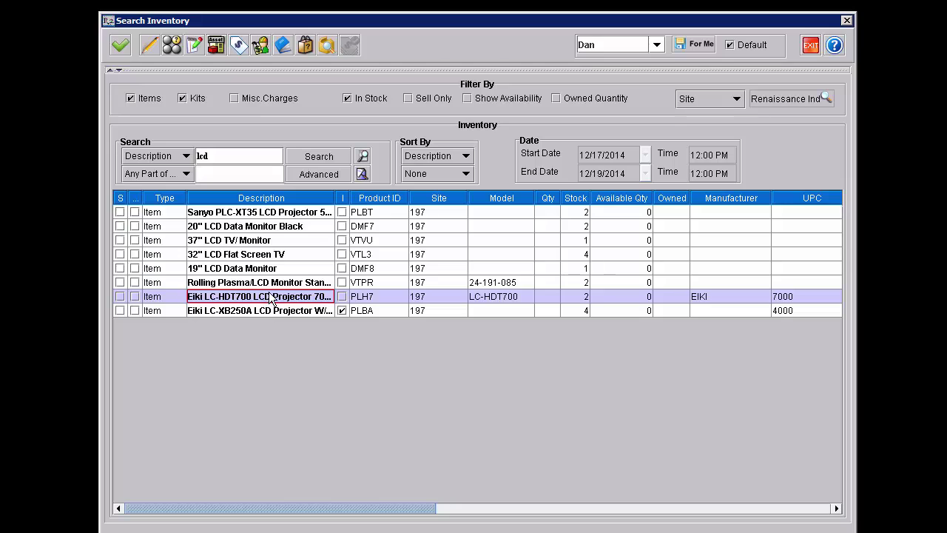
left_click(554, 297)
type("2")
key("Return")
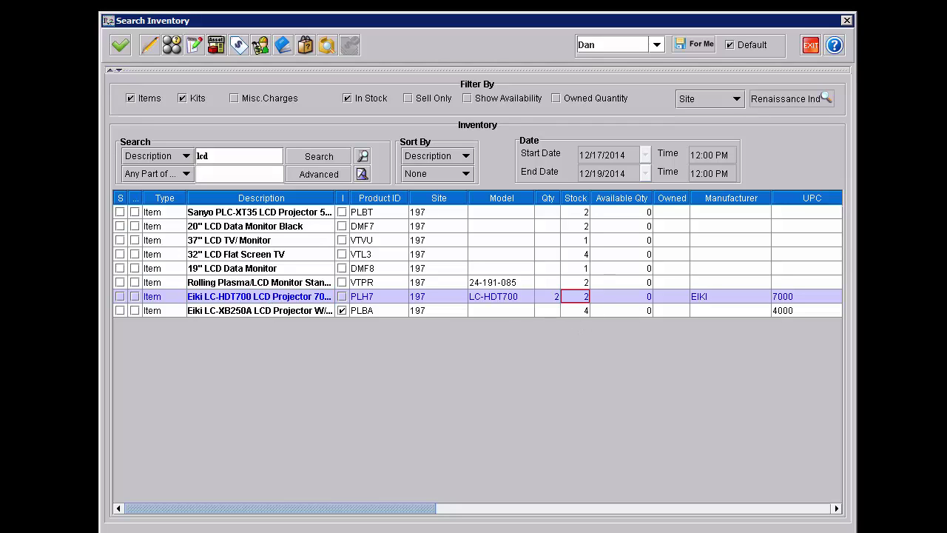
left_click(120, 45)
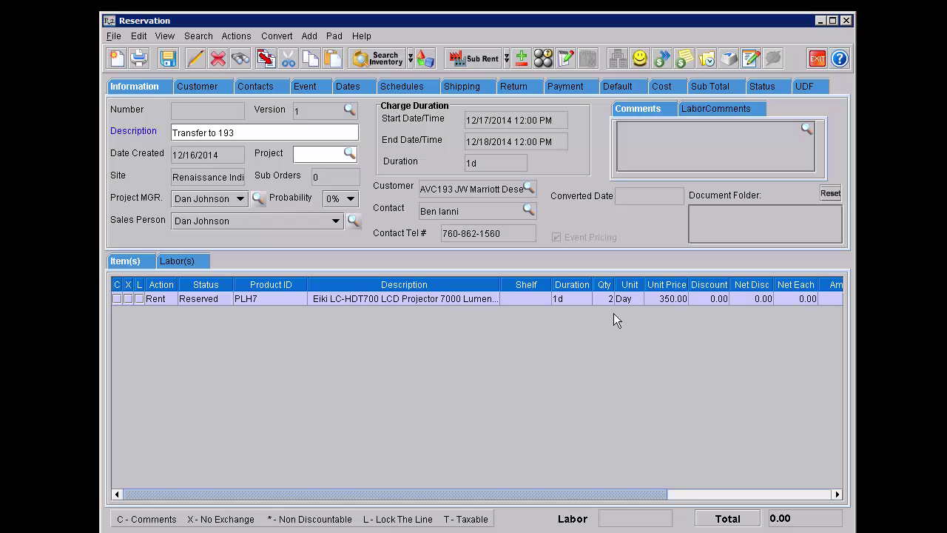
Step: Set the unit price of the Eiki LC-HDT700 projector line to 0.00
left_click(676, 298)
key("BackSpace")
key("BackSpace")
key("BackSpace")
key("BackSpace")
key("BackSpace")
key("BackSpace")
key("Tab")
Step: Generate the Equipment Delivery Receipt with amounts hidden and serial numbers turned off
left_click(112, 37)
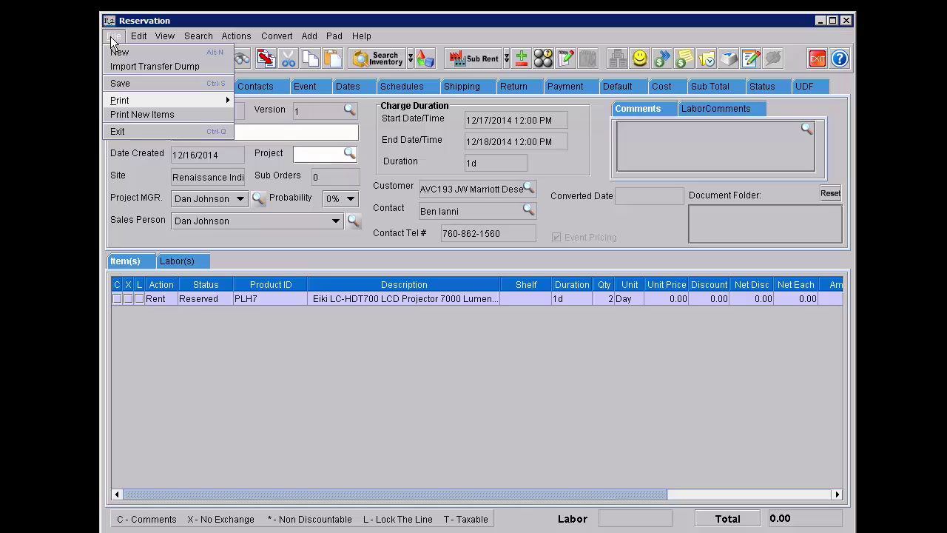
mouse_move(137, 100)
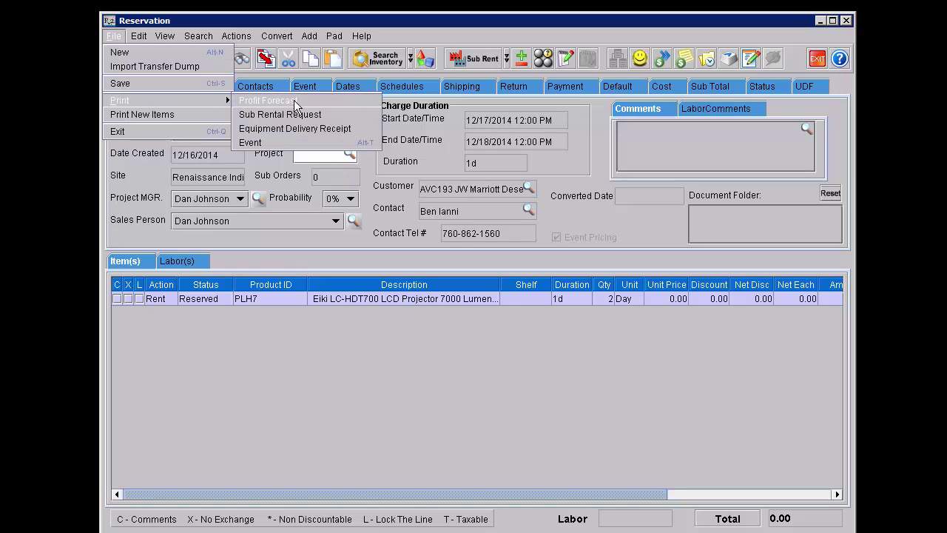
left_click(269, 129)
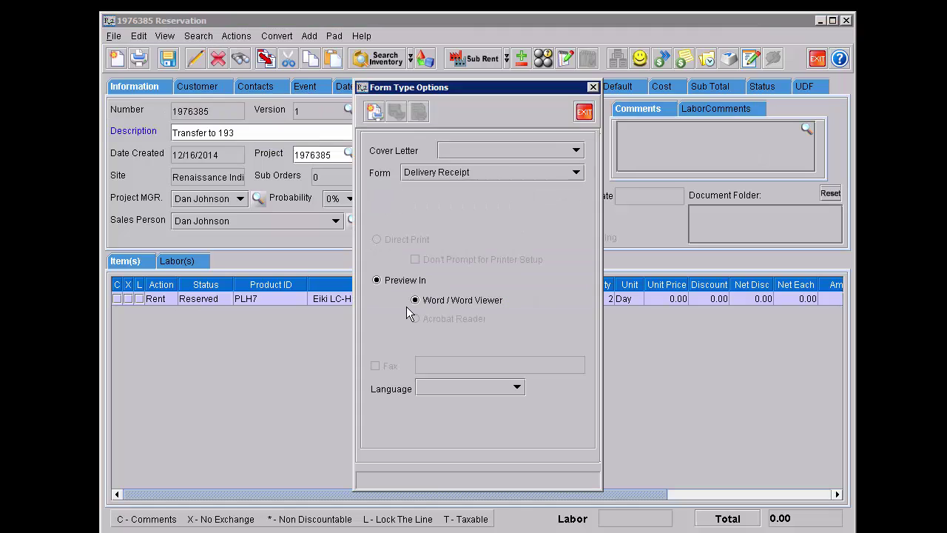
left_click(374, 111)
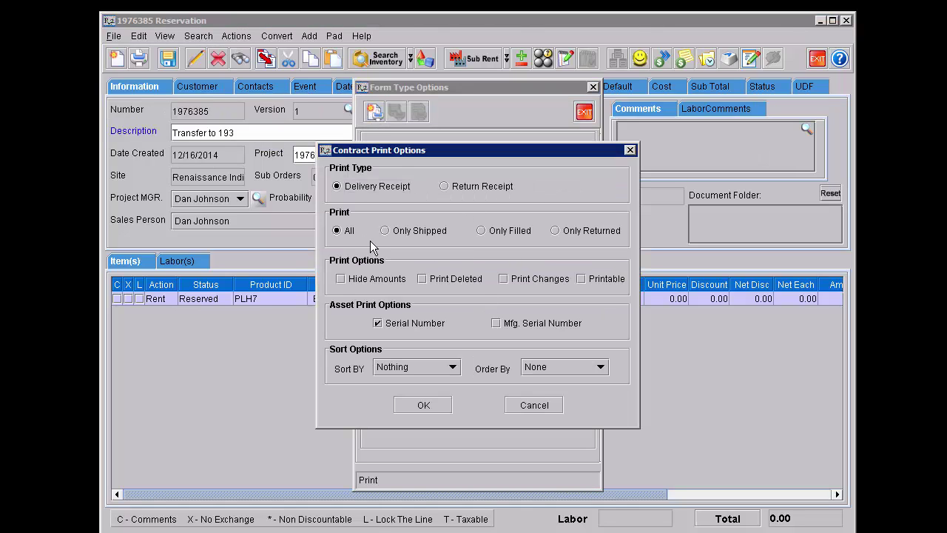
left_click(341, 278)
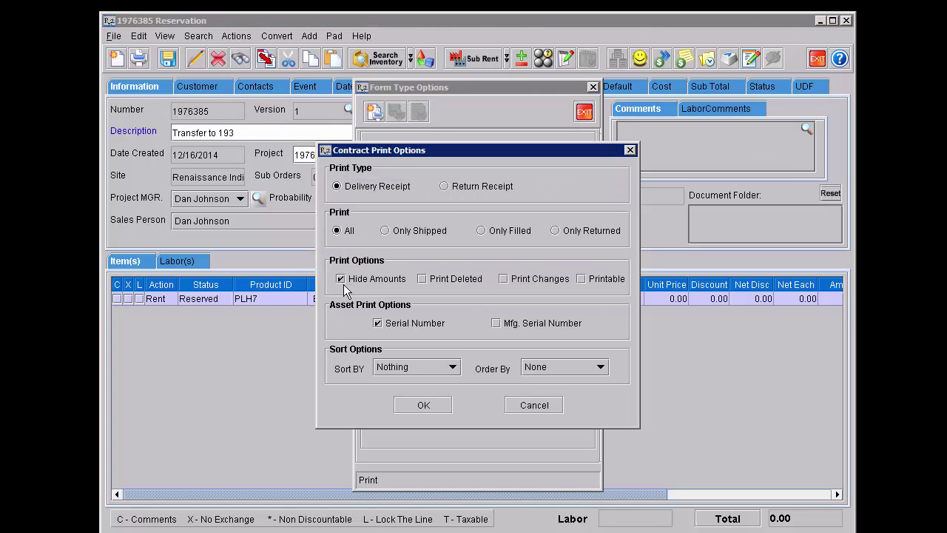
left_click(378, 323)
left_click(423, 405)
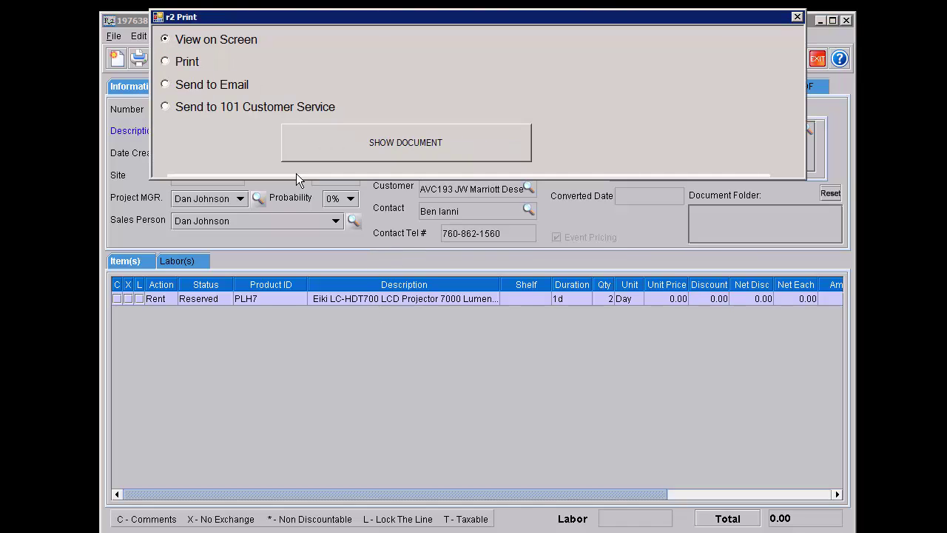
Step: Choose e-mail output as a PDF and name the file "197 to 193 12.17.pdf"
left_click(165, 84)
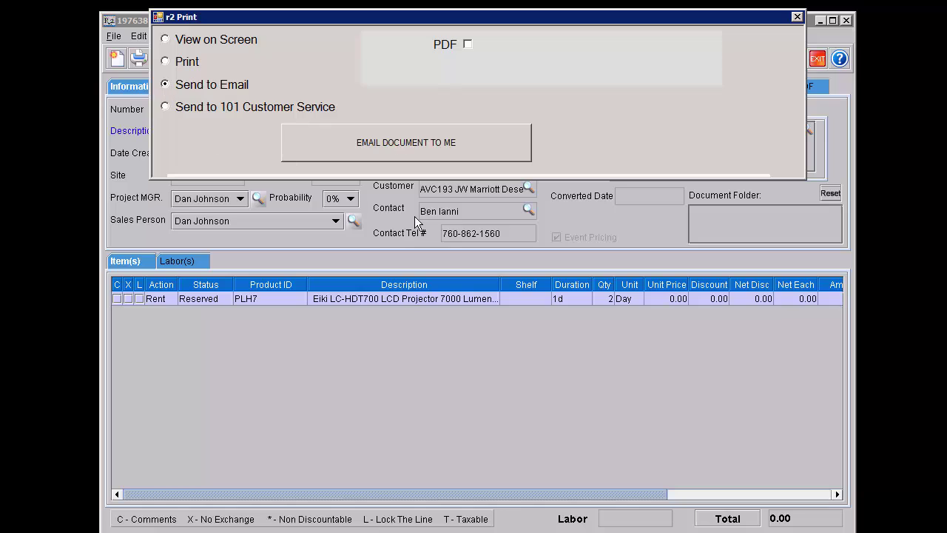
left_click(467, 43)
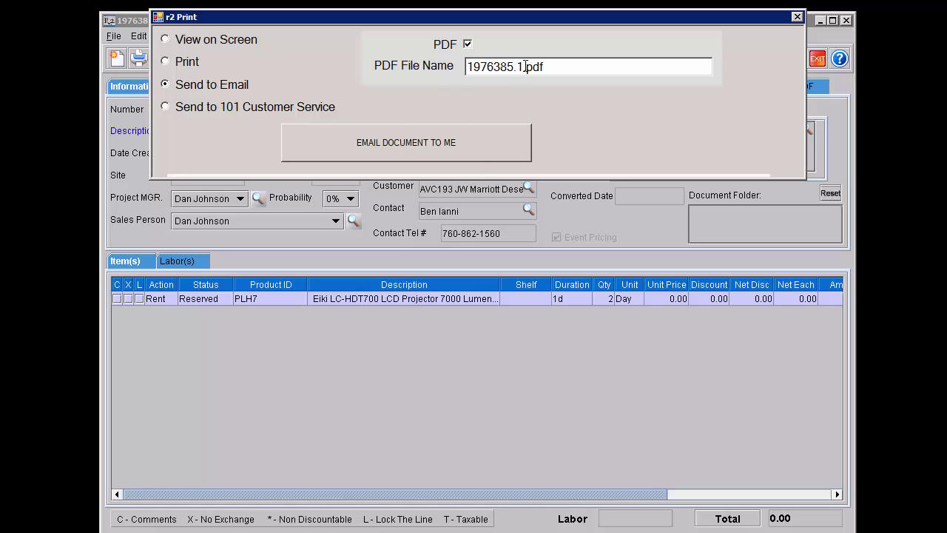
left_click(524, 67)
key("BackSpace")
key("BackSpace")
key("BackSpace")
key("BackSpace")
key("BackSpace")
key("BackSpace")
type("to 193 12.17")
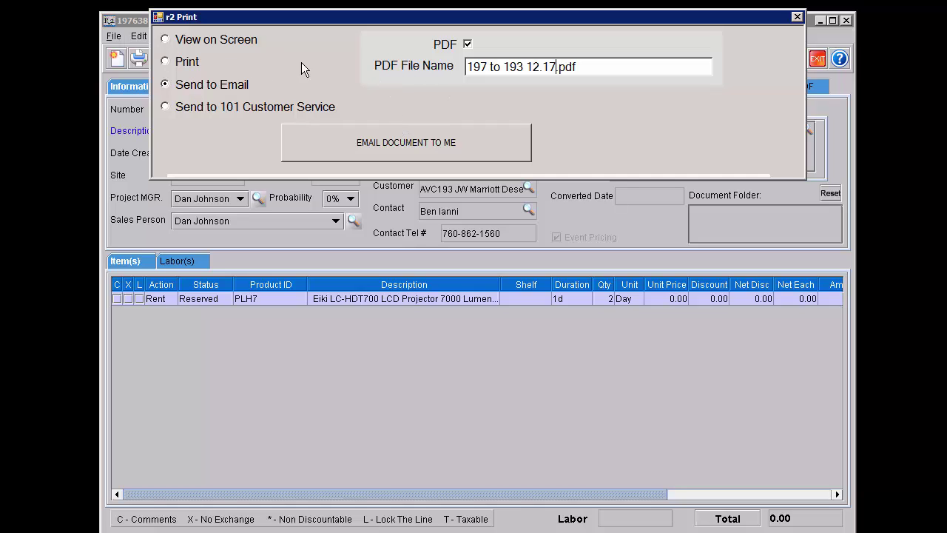
Step: Show the delivery receipt on screen and examine its in-house and return dates, customer and ship-to details
left_click(171, 37)
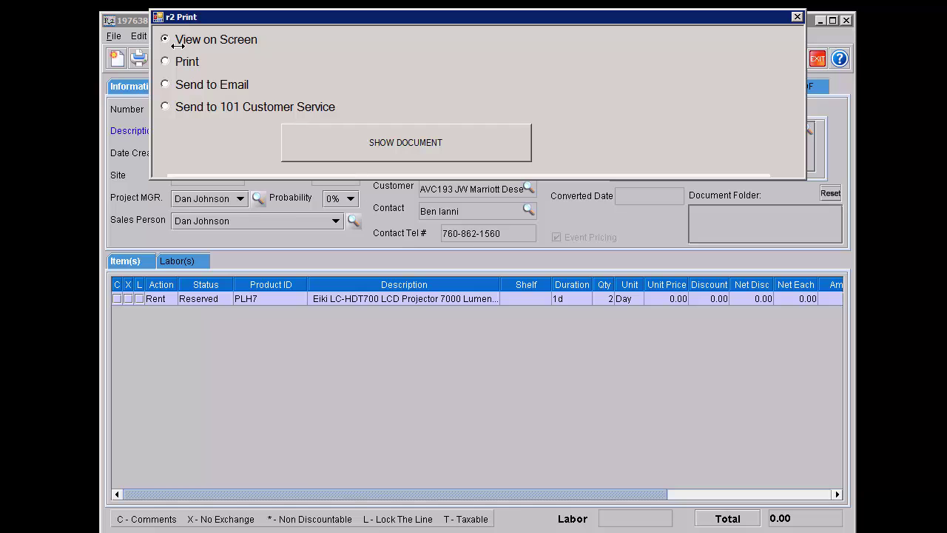
left_click(400, 151)
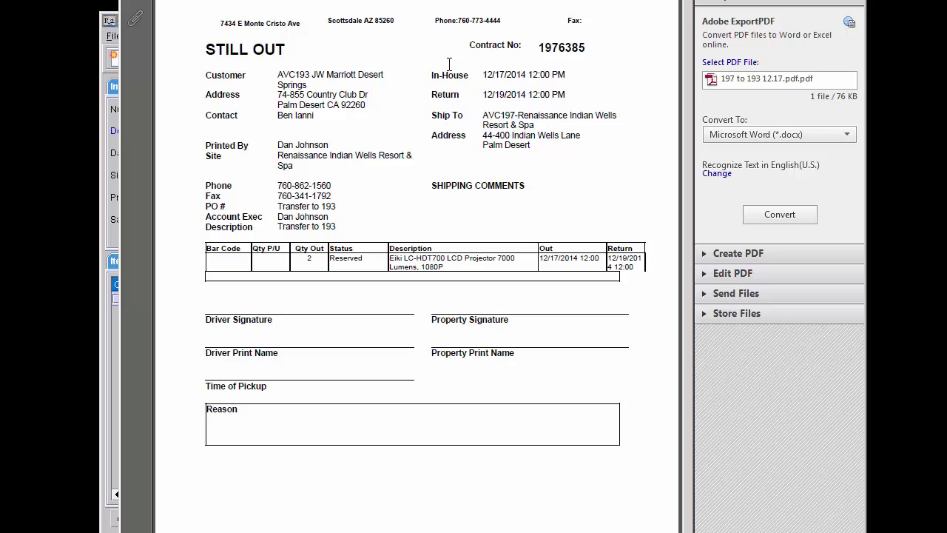
left_click_drag(431, 74, 550, 75)
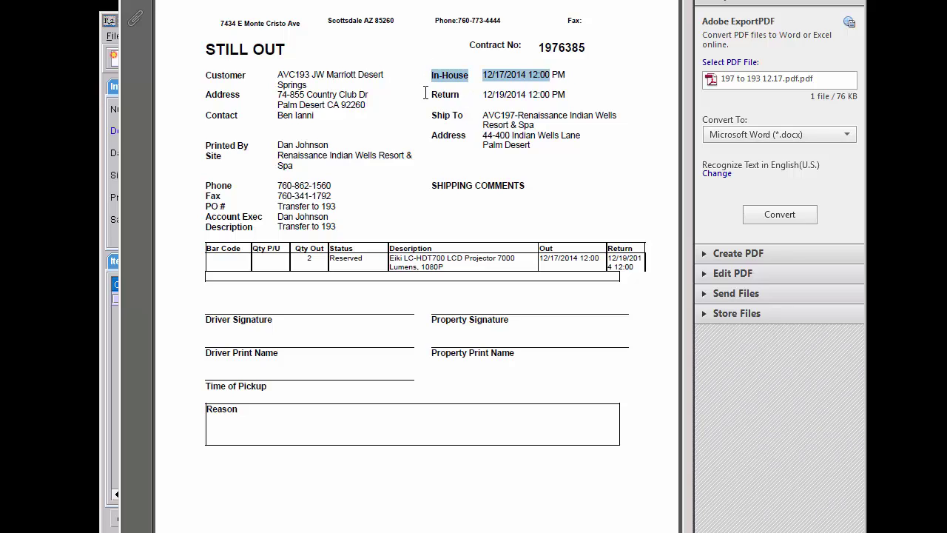
left_click_drag(426, 93, 187, 209)
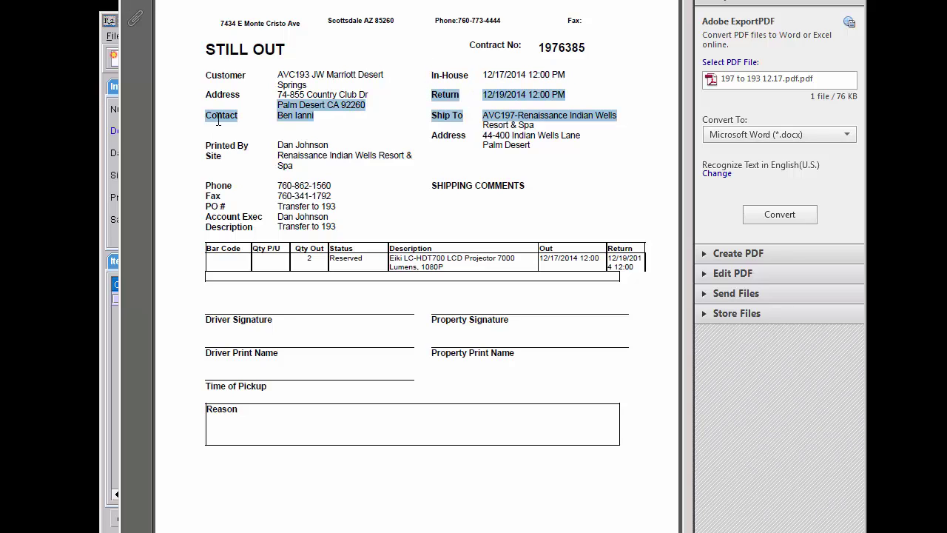
left_click(271, 77)
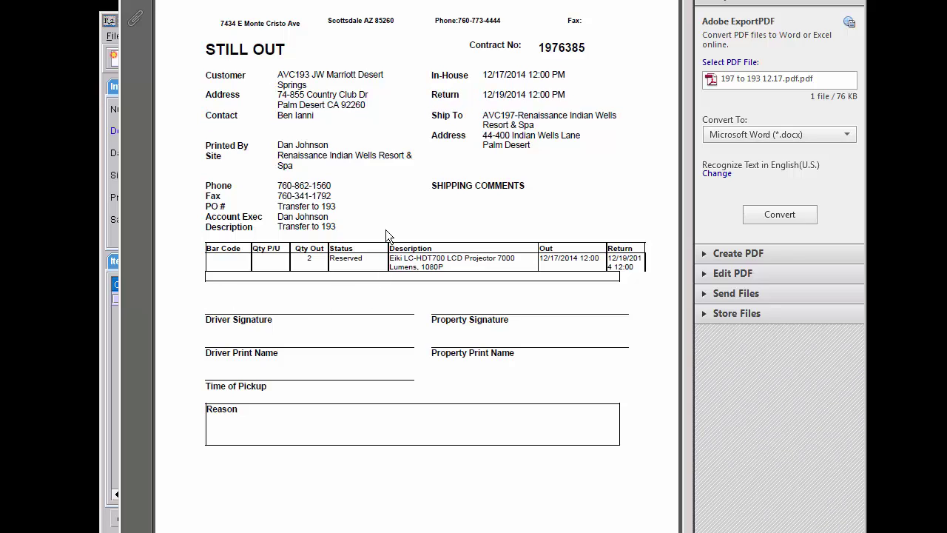